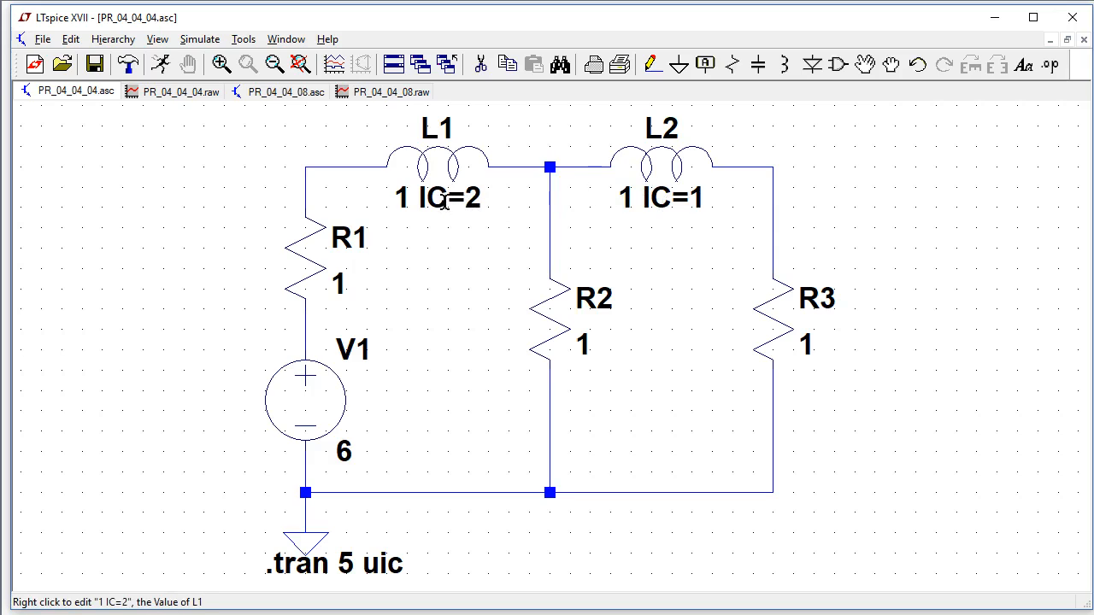
# Step: Open the value of inductor L1 to check how its initial current is specified, and close it without changes
pyautogui.rightClick(449, 201)
pyautogui.click(461, 350)
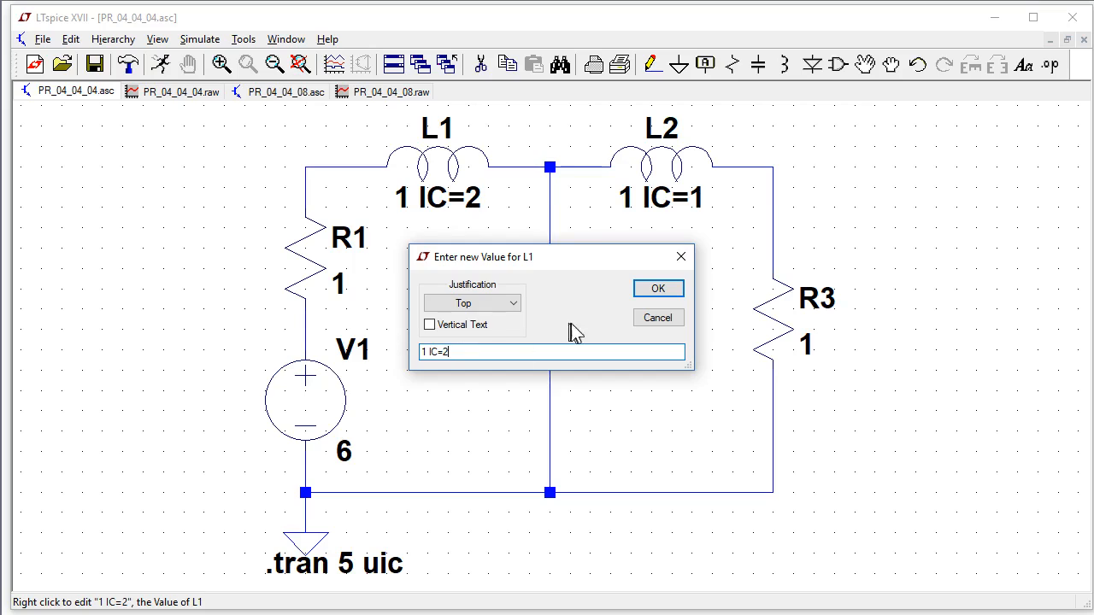
pyautogui.click(653, 318)
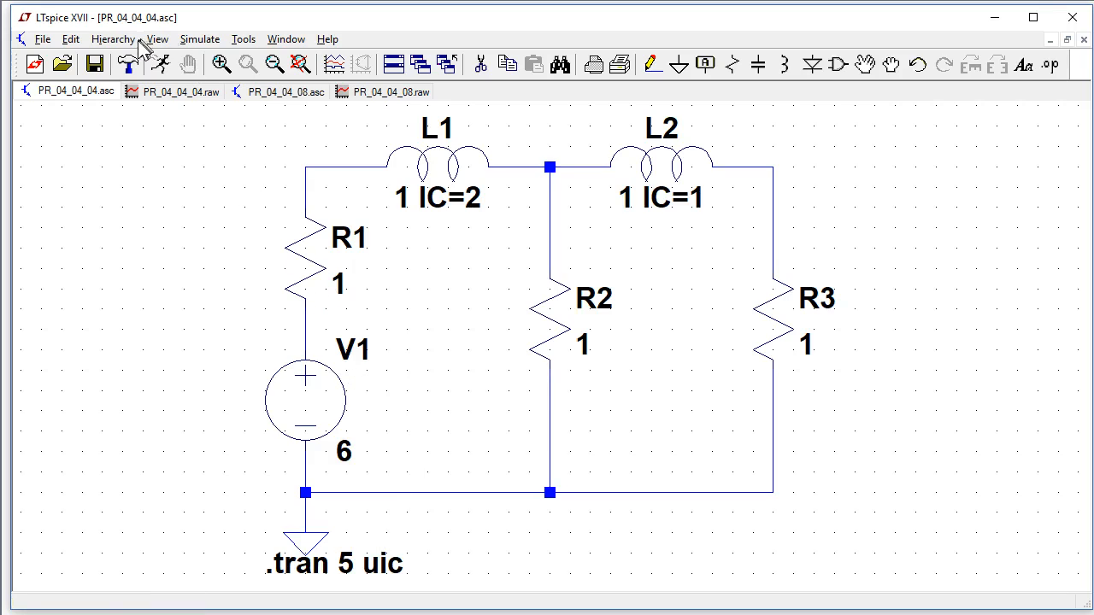
# Step: Toggle skipping the initial operating point solution off and back on for the transient analysis, and accept the command .tran 5 uic
pyautogui.click(200, 39)
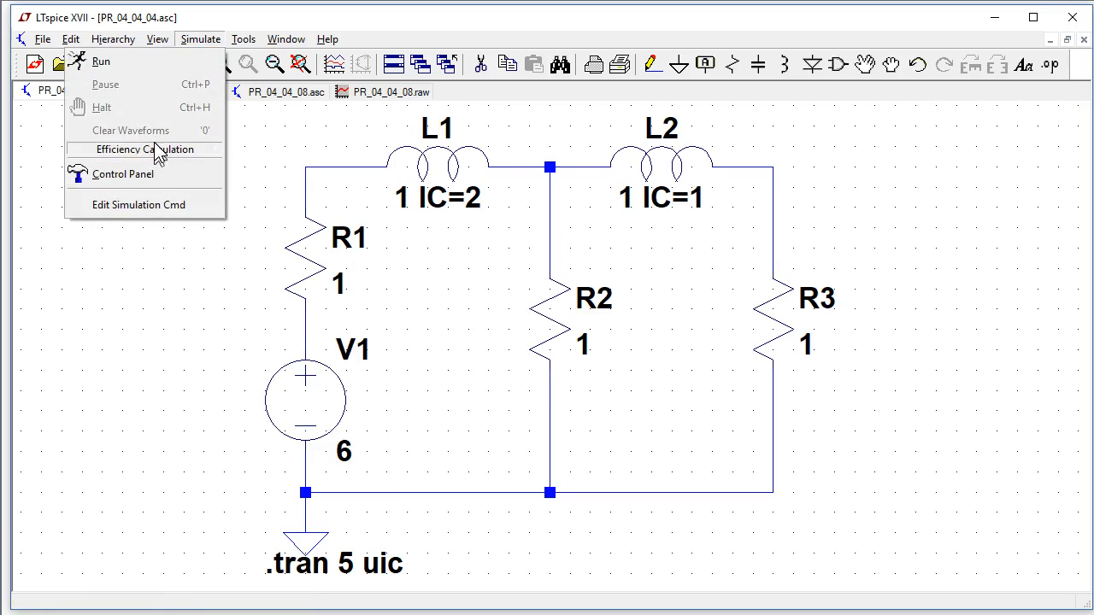
pyautogui.click(156, 205)
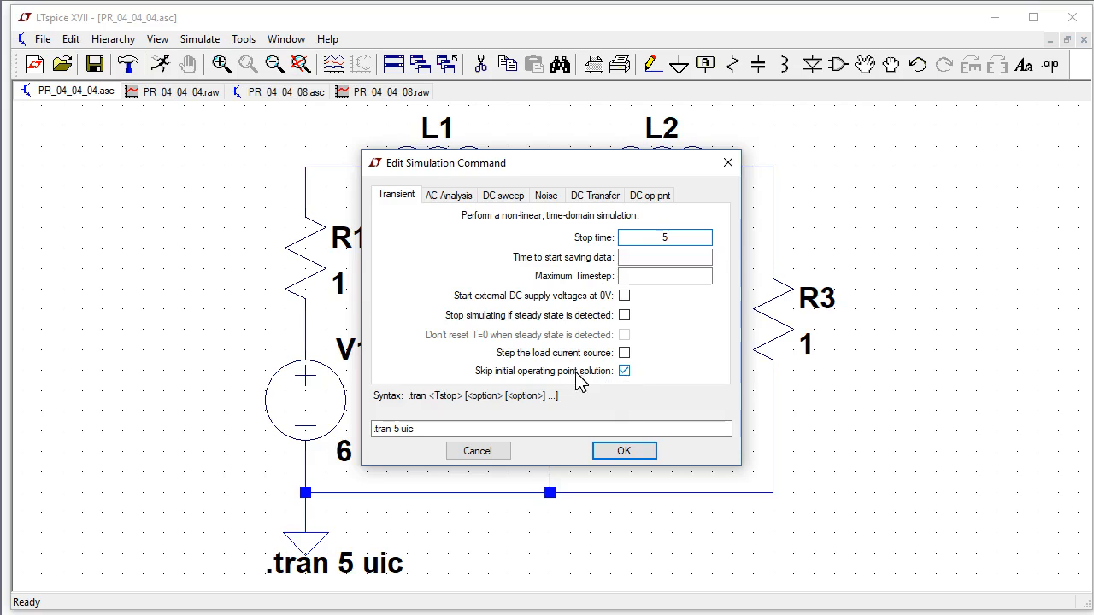
pyautogui.click(625, 371)
pyautogui.click(625, 372)
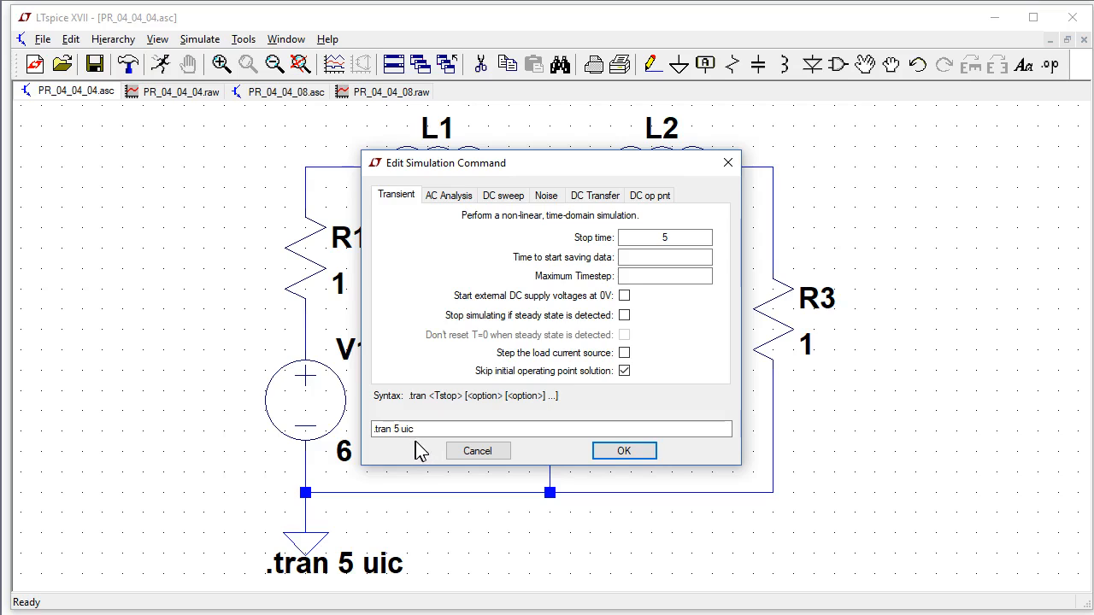
pyautogui.click(627, 453)
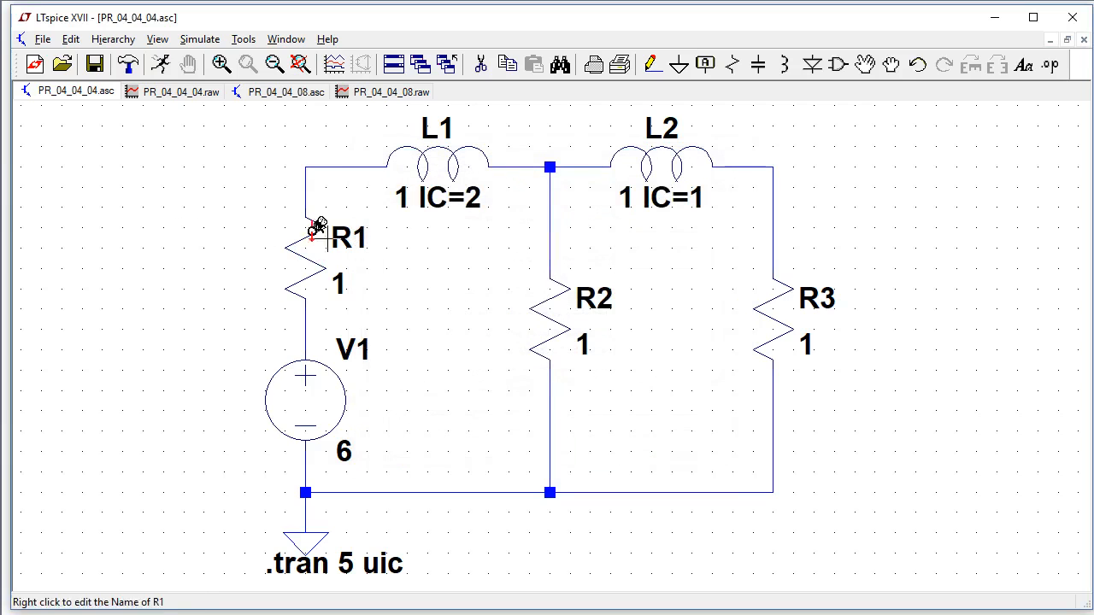
# Step: View the PR_04_04_04 waveforms, check the traces available to add to the upper plot pane, and add none
pyautogui.click(168, 94)
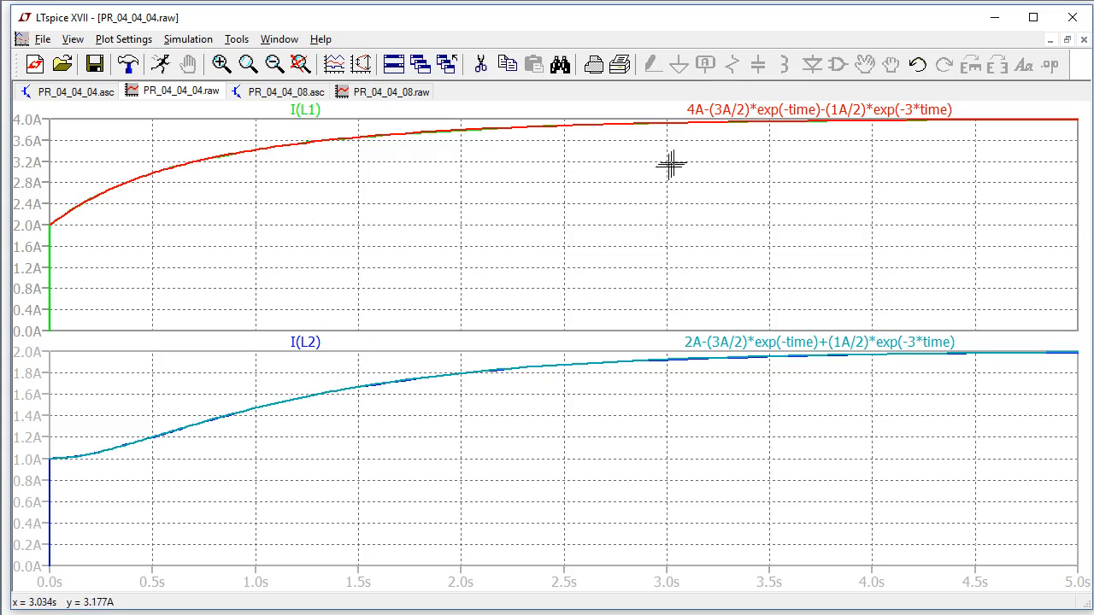
pyautogui.click(613, 187)
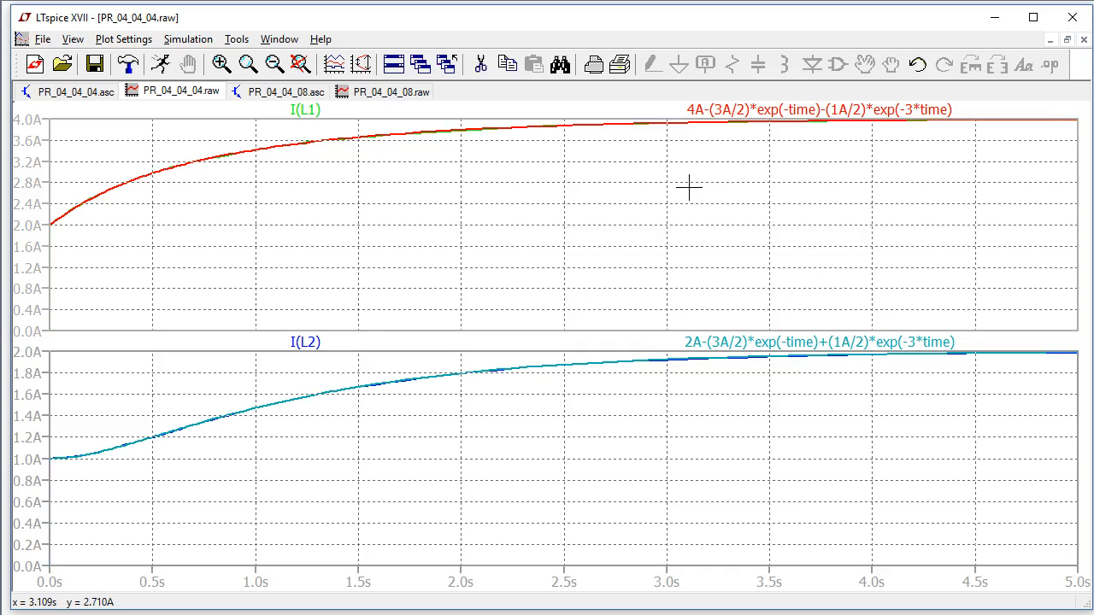
pyautogui.rightClick(627, 193)
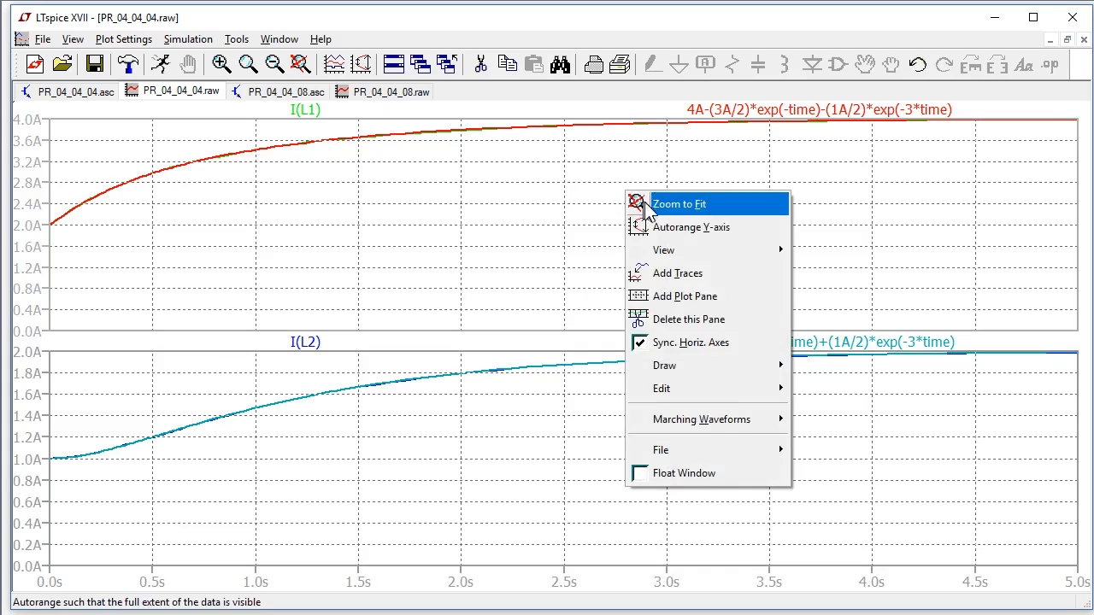
pyautogui.click(681, 272)
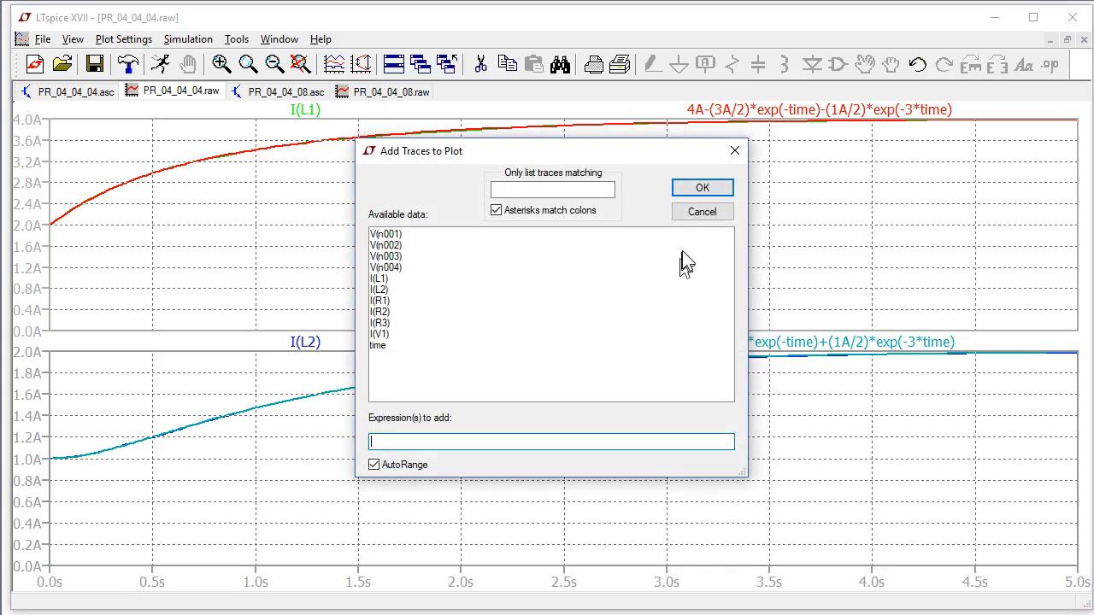
pyautogui.click(699, 214)
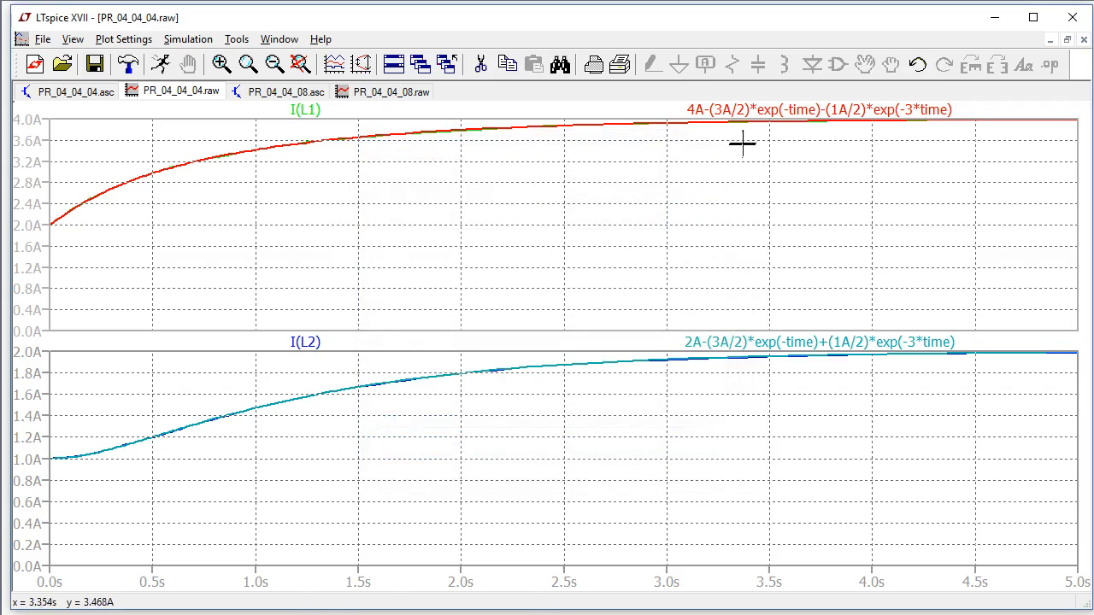
# Step: Remove the ampere units from the upper pane's analytical expression, making it 4-(3/2)*exp(-time)-(1/2)*exp(-3*time)
pyautogui.rightClick(781, 120)
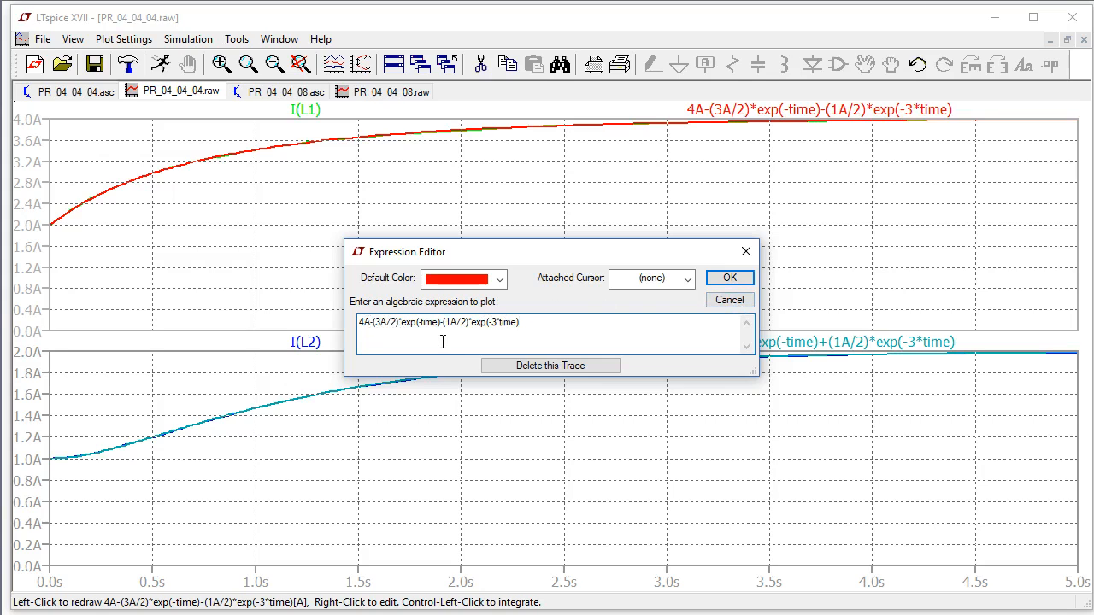
pyautogui.press('BackSpace')
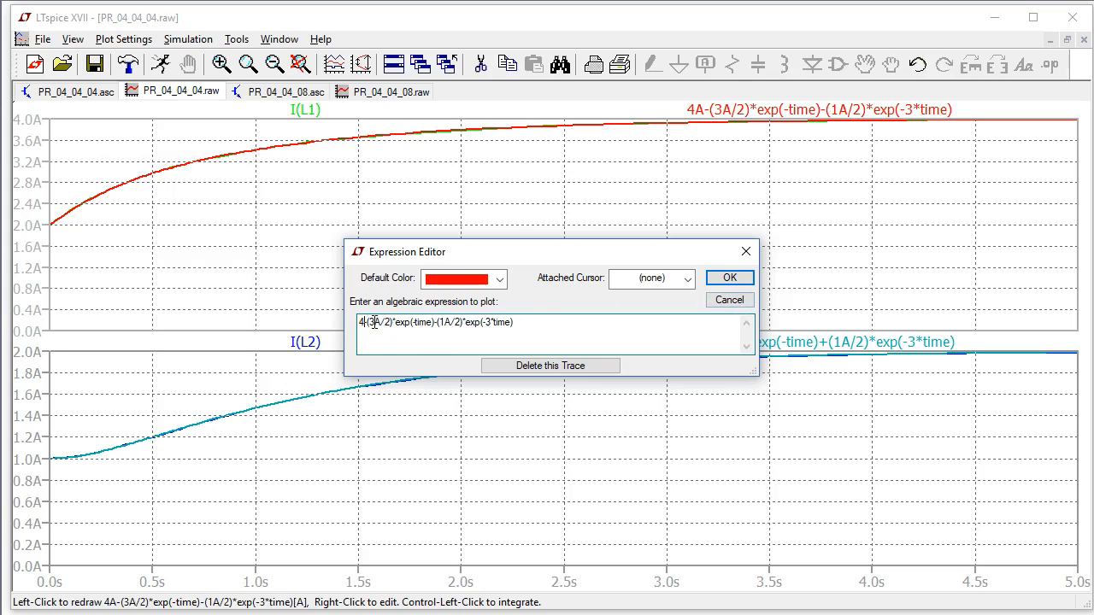
pyautogui.press('Delete')
pyautogui.click(439, 322)
pyautogui.press('Delete')
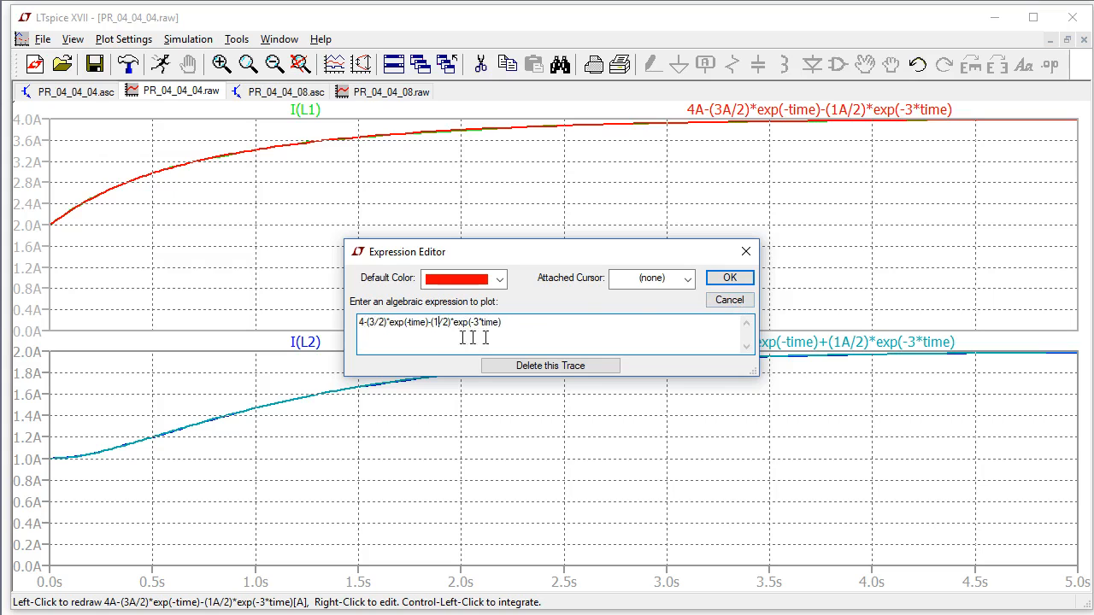
pyautogui.click(729, 274)
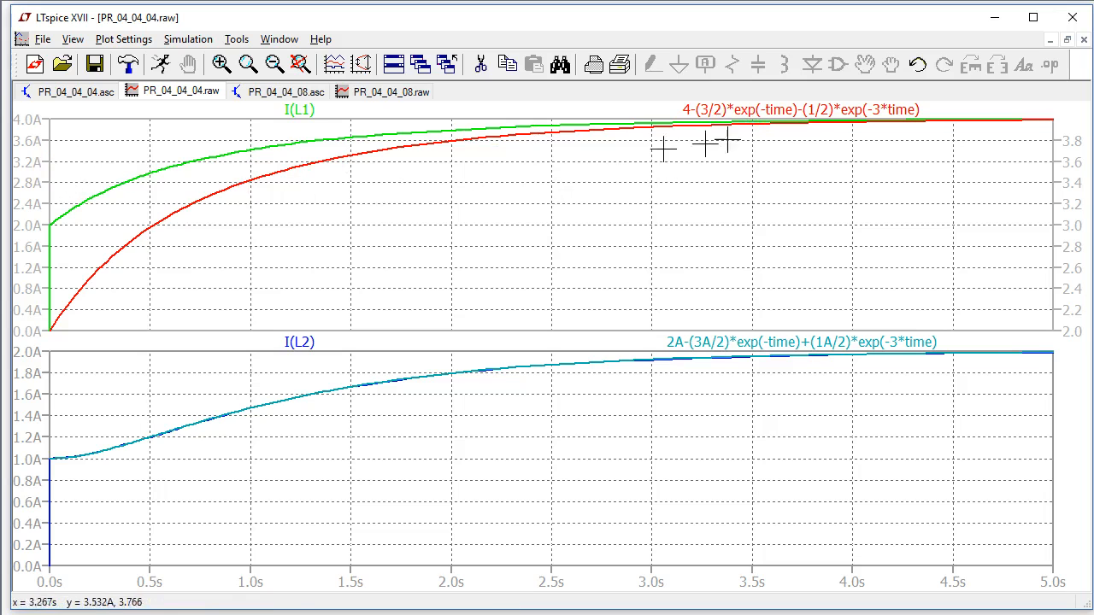
# Step: Restore the ampere units in the upper pane's analytical expression, making it 4A-(3A/2)*exp(-time)-(1A/2)*exp(-3*time)
pyautogui.rightClick(859, 112)
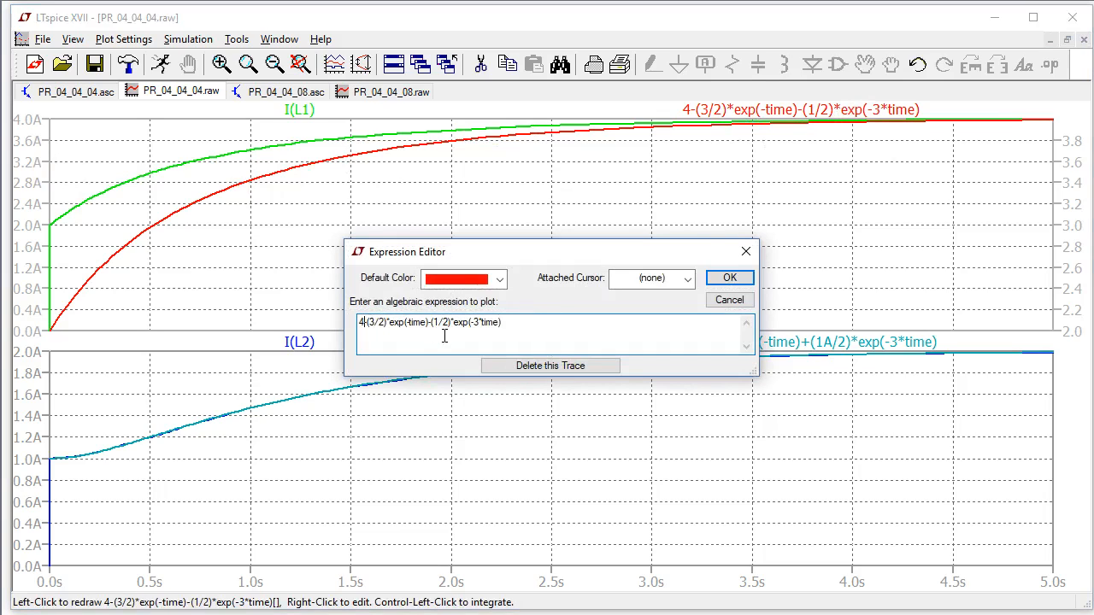
pyautogui.write('A')
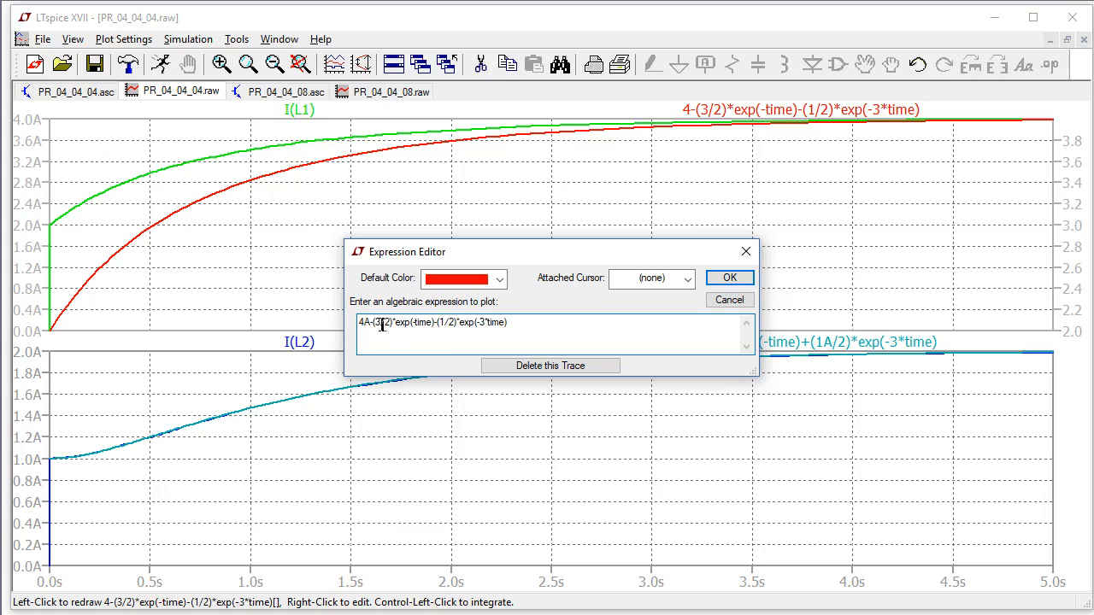
pyautogui.write('A')
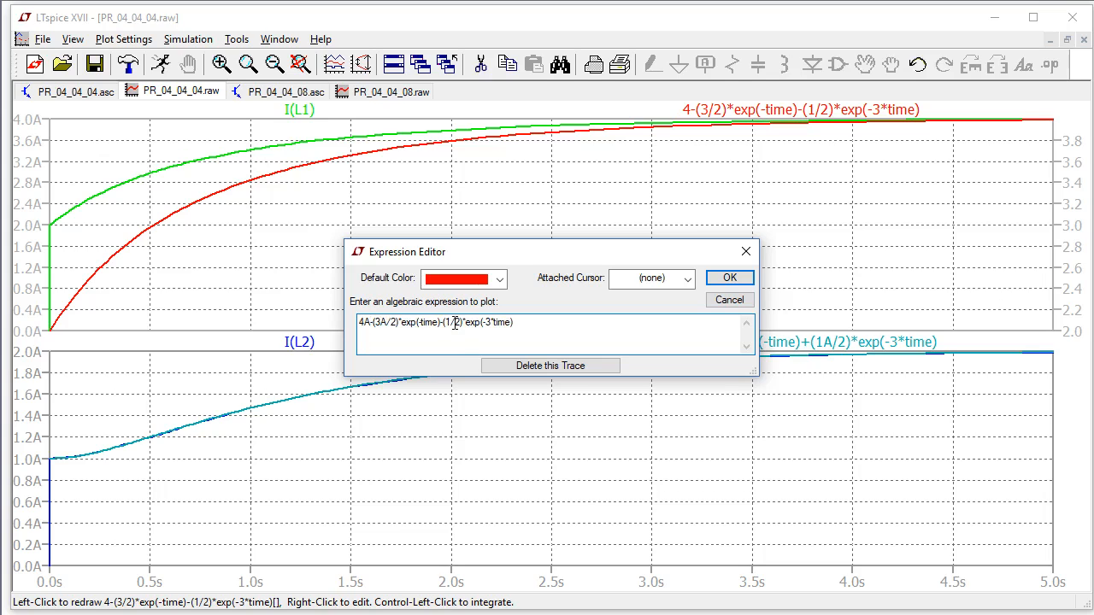
pyautogui.write('A')
pyautogui.click(729, 278)
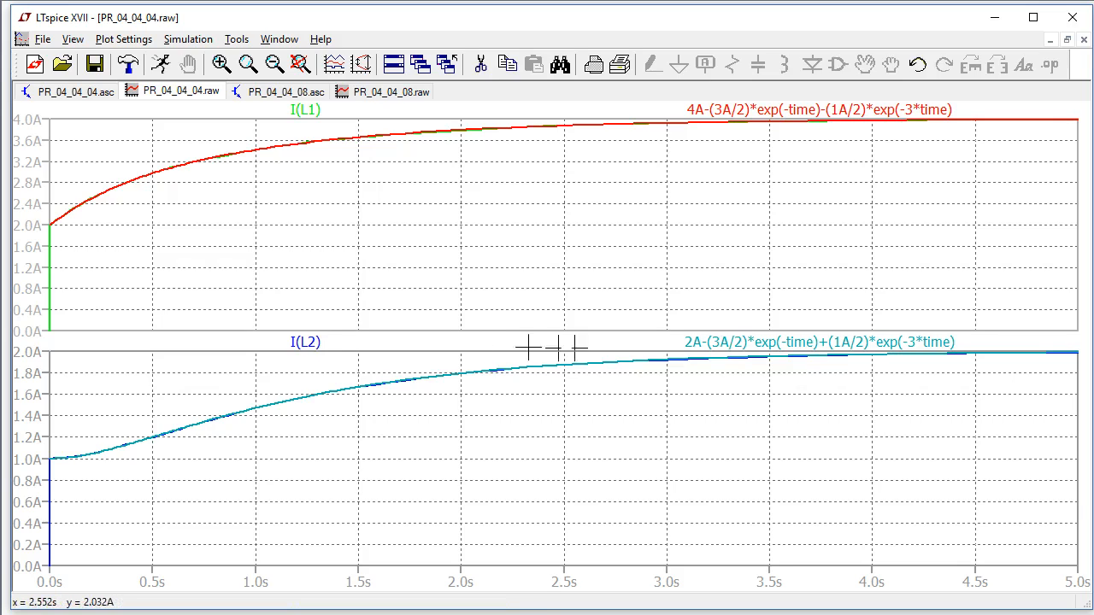
# Step: Open the lower pane's analytical expression to review it, and close it without changes
pyautogui.rightClick(806, 342)
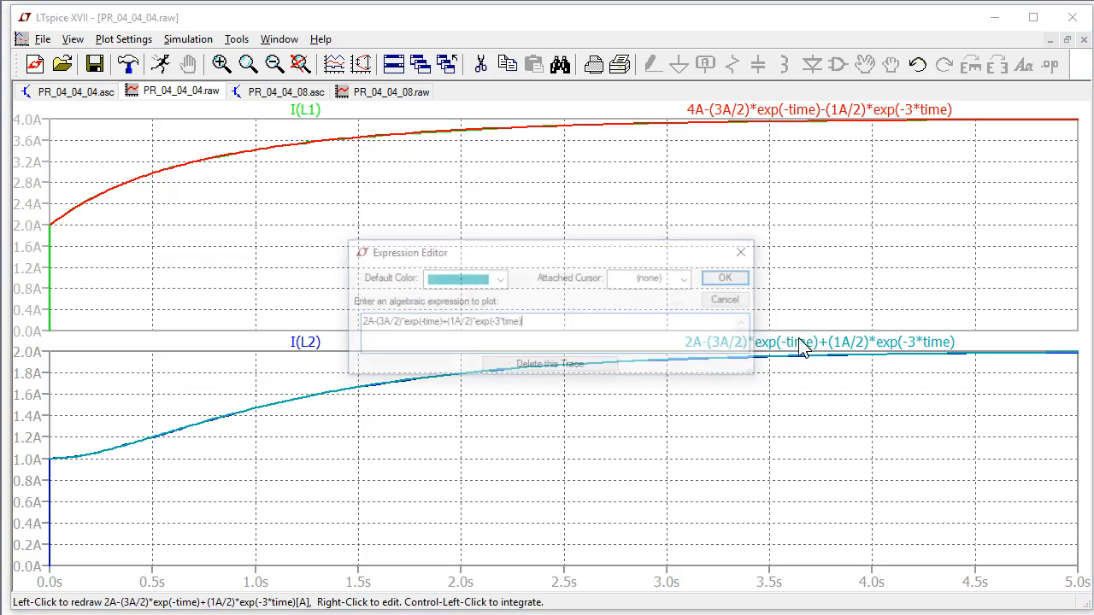
pyautogui.click(729, 300)
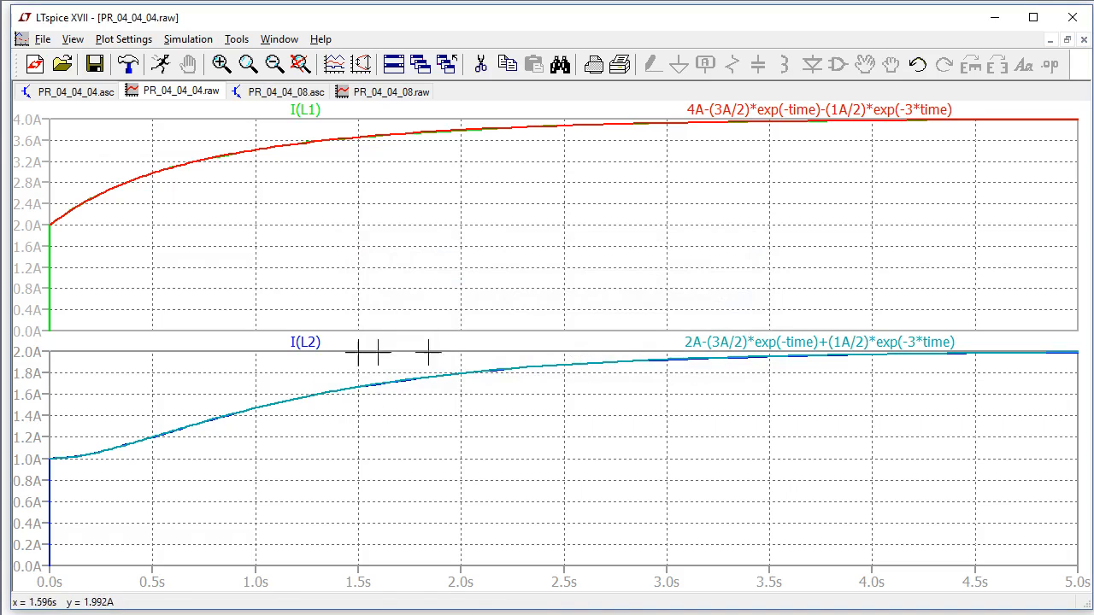
# Step: Scale the inductor current trace in the lower pane to I(L2)*1.1, and set its expression back to I(L2)
pyautogui.rightClick(308, 342)
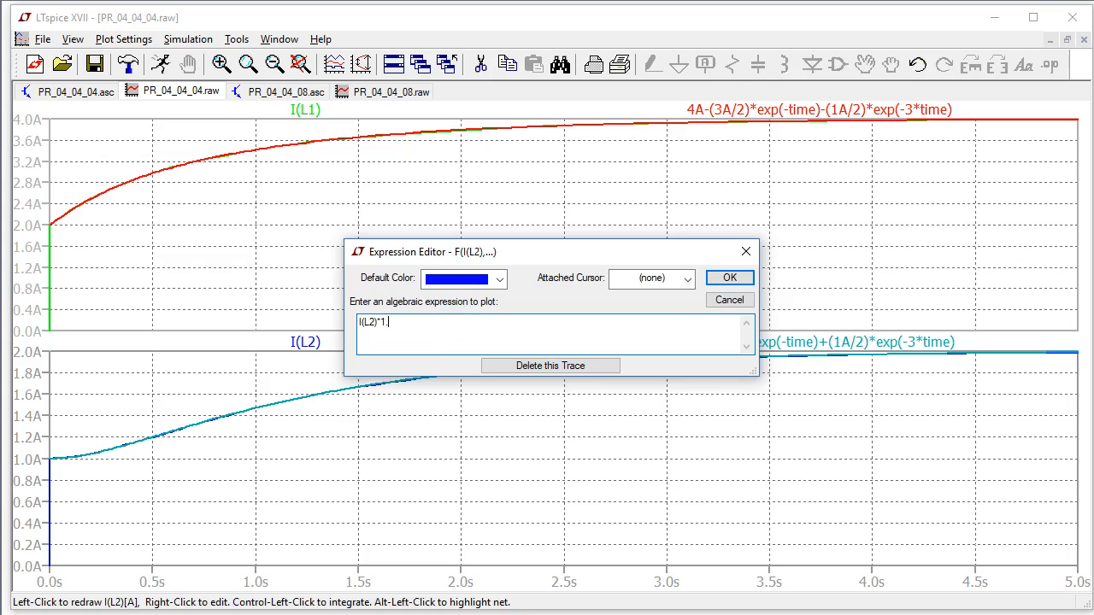
pyautogui.click(719, 279)
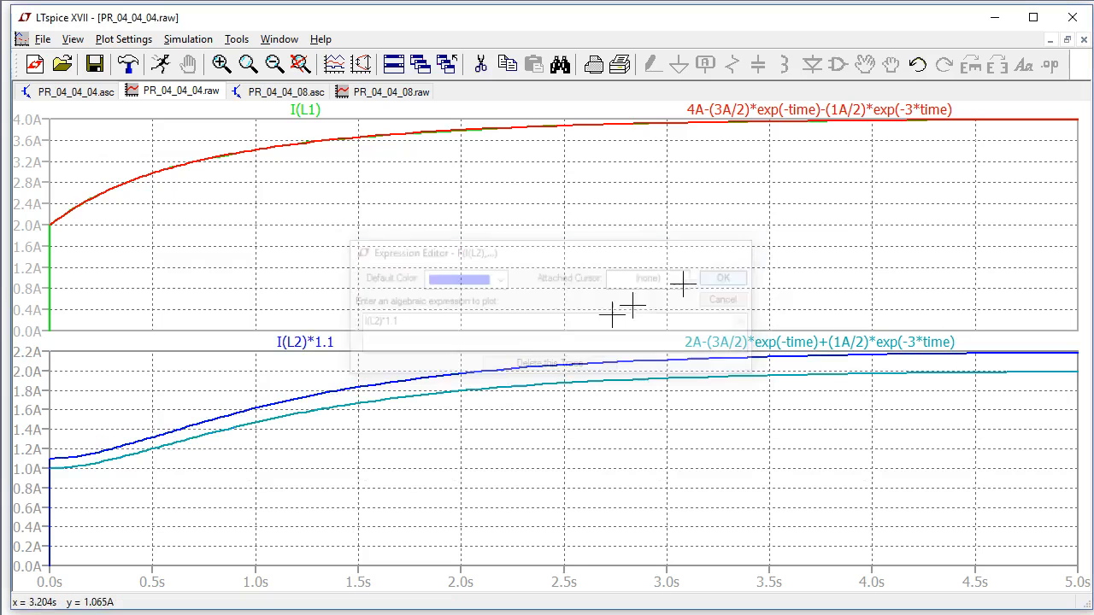
pyautogui.rightClick(335, 347)
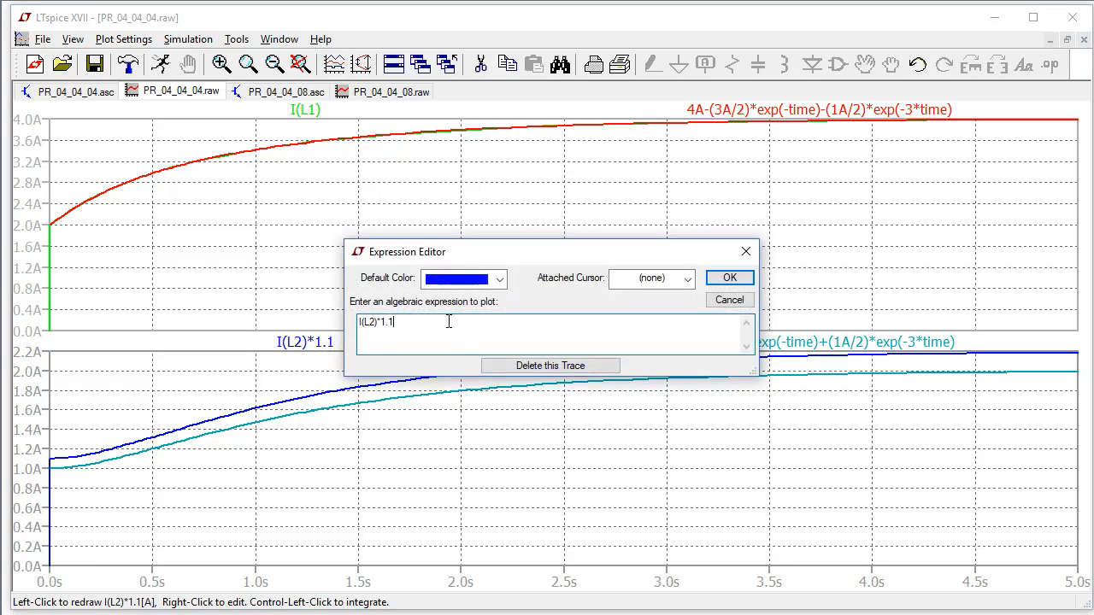
pyautogui.click(733, 279)
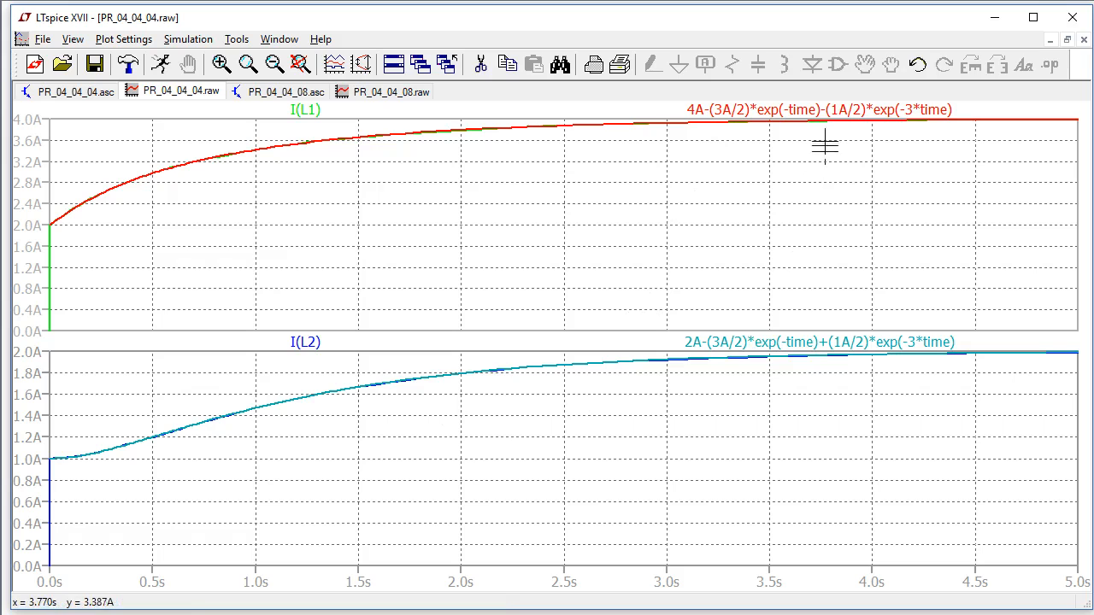
# Step: Show the PR_04_04_08 schematic and check how capacitor C1's value and initial voltage are specified, without changing them
pyautogui.click(289, 92)
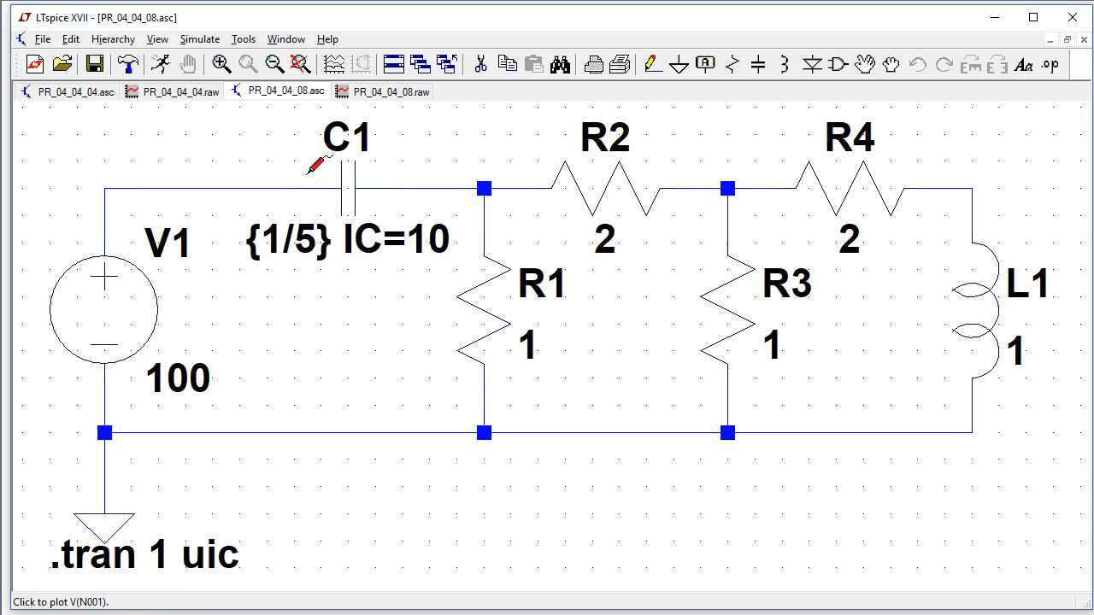
pyautogui.rightClick(364, 241)
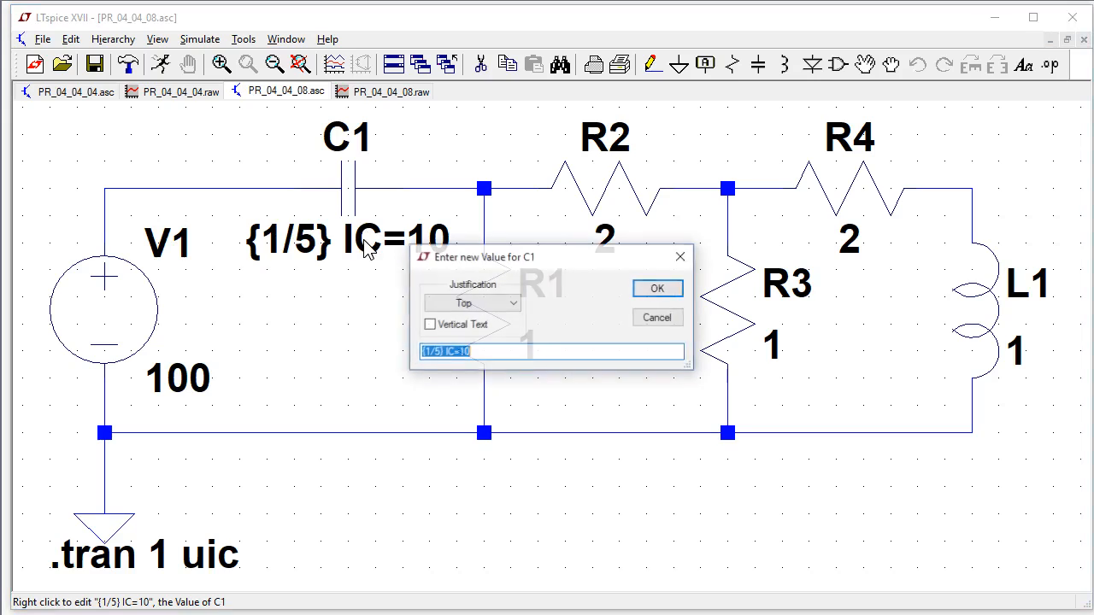
pyautogui.click(666, 330)
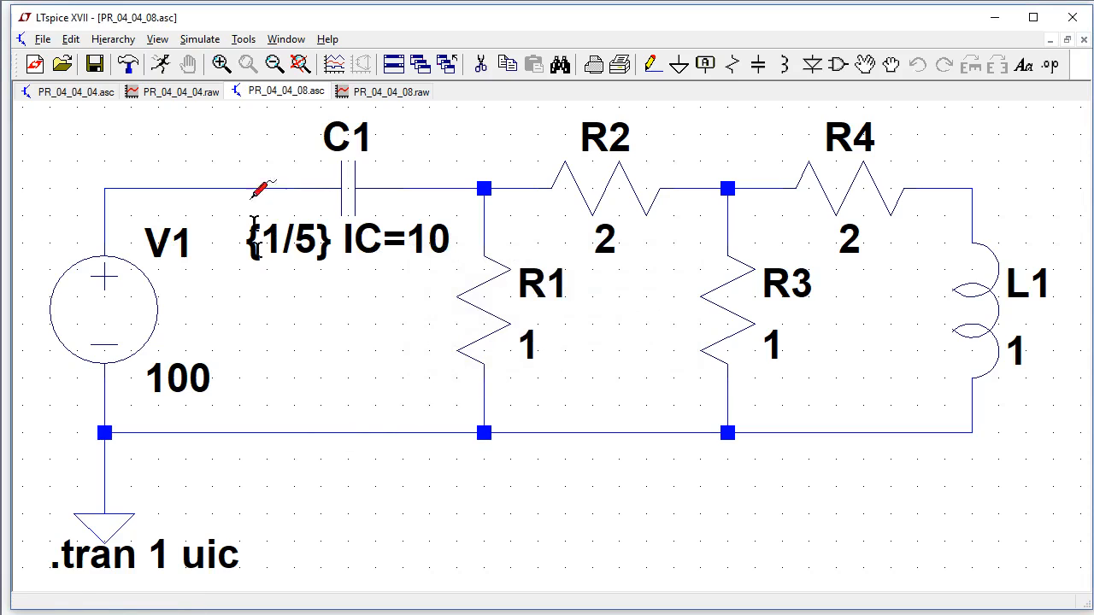
# Step: Toggle skipping the initial operating point solution off and back on for this circuit, and accept the command .tran 1 uic
pyautogui.click(194, 41)
pyautogui.click(182, 205)
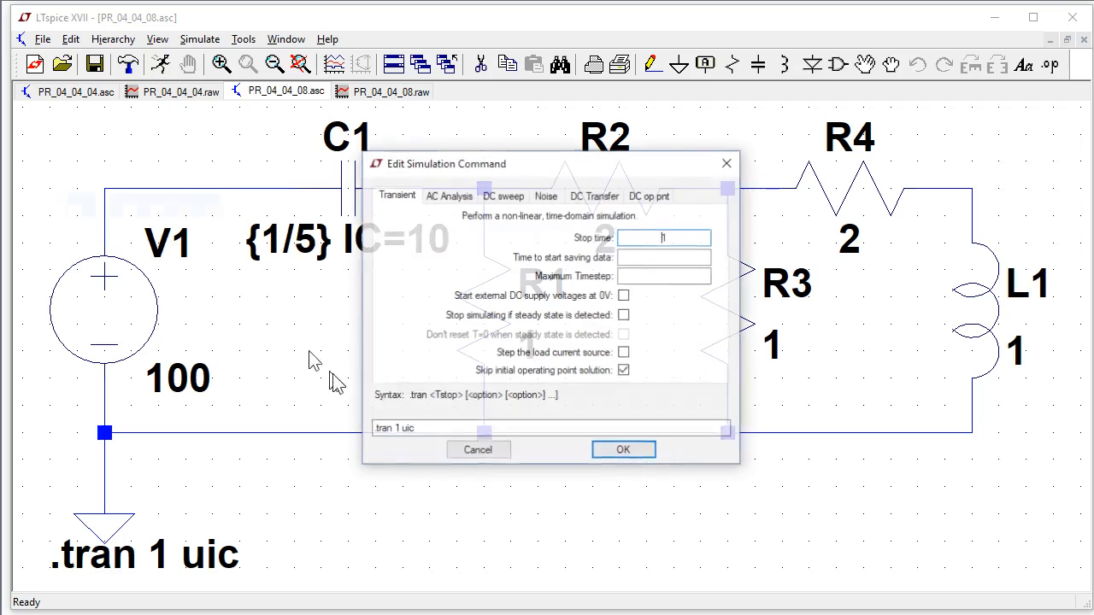
pyautogui.click(625, 372)
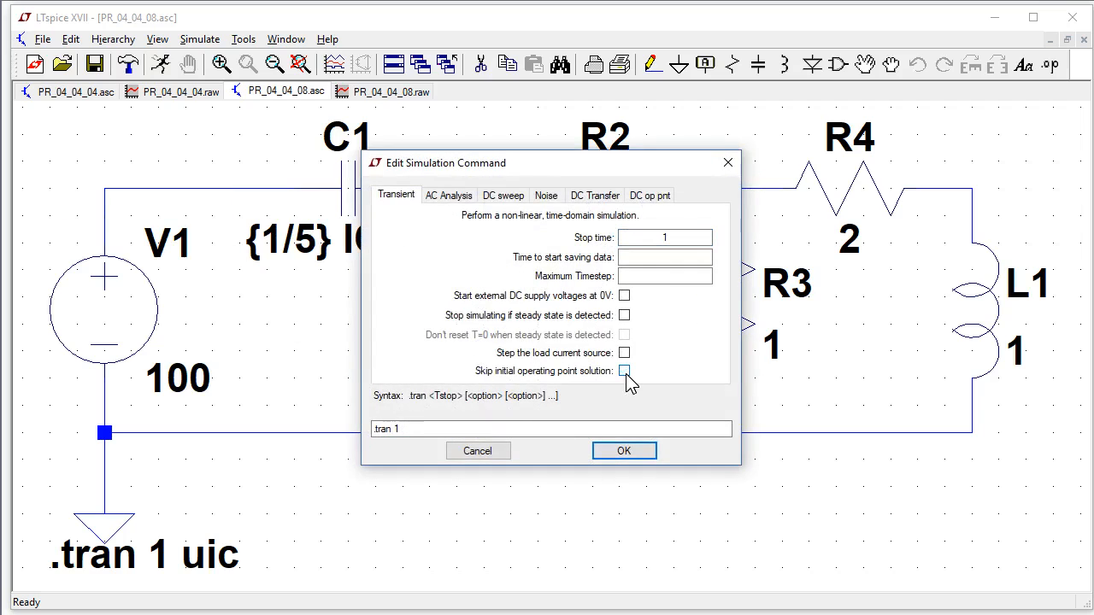
pyautogui.click(625, 372)
pyautogui.click(624, 452)
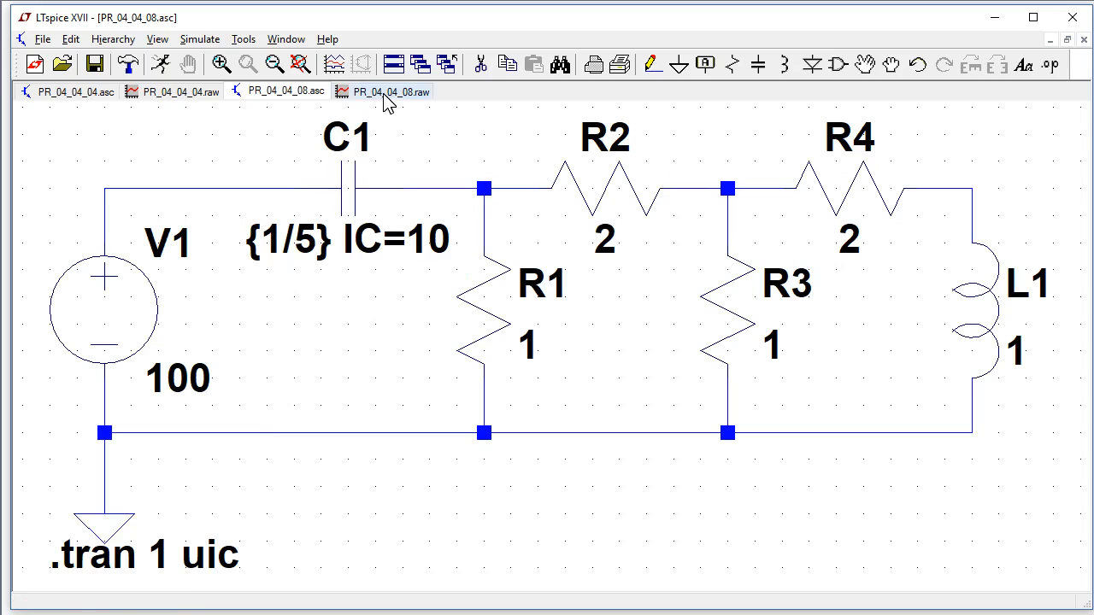
# Step: View the PR_04_04_08 waveforms to compare the capacitor current I(C1) with its analytical expression
pyautogui.click(348, 188)
pyautogui.click(376, 93)
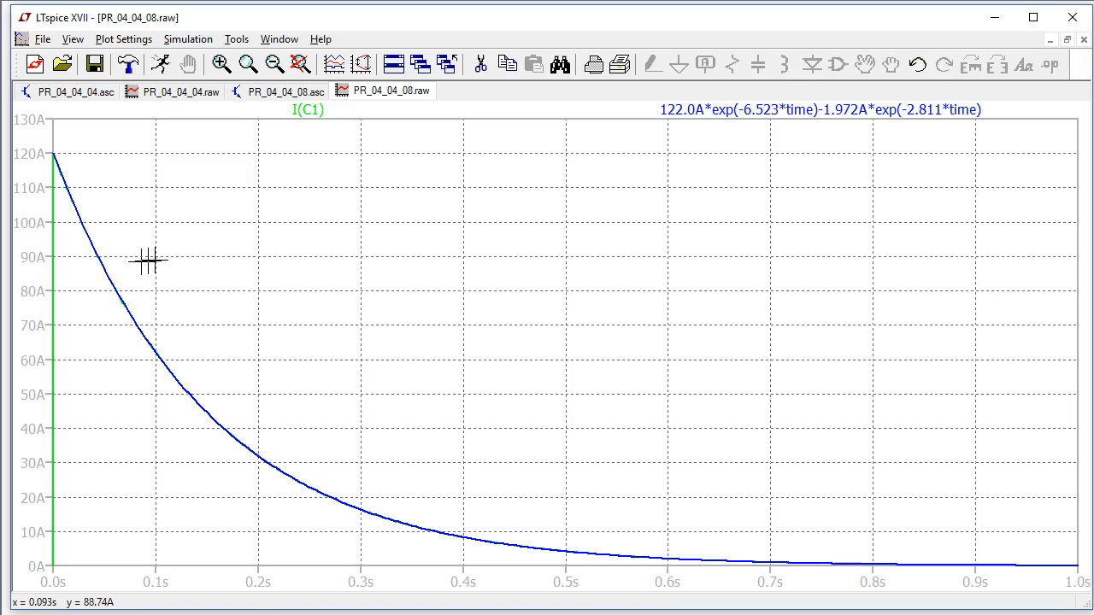
# Step: Minimise the simulator, switch to the blank whiteboard and handwrite the heading "LTSpice Sim." on it
pyautogui.click(993, 26)
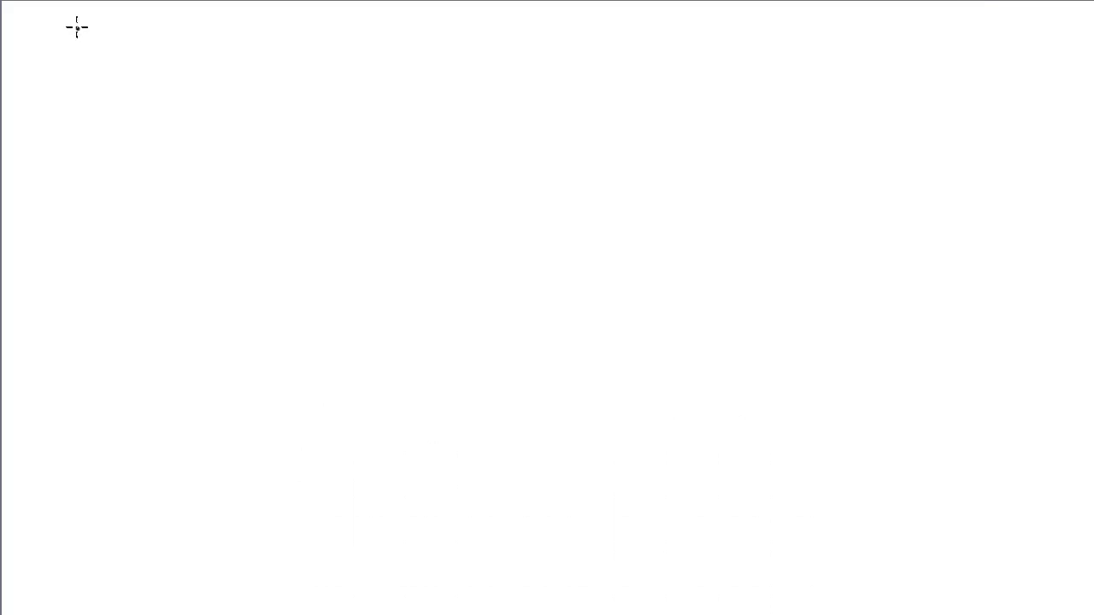
pyautogui.moveTo(97, 28)
pyautogui.mouseDown()
pyautogui.moveTo(117, 24)
pyautogui.moveTo(128, 47)
pyautogui.moveTo(312, 49)
pyautogui.mouseUp()
pyautogui.click(183, 25)
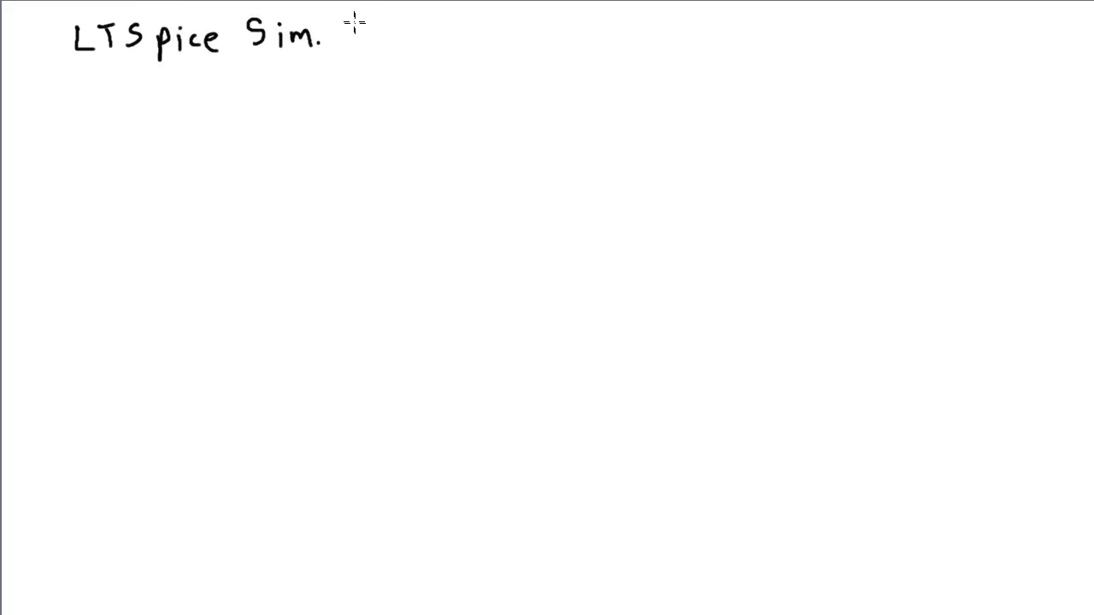